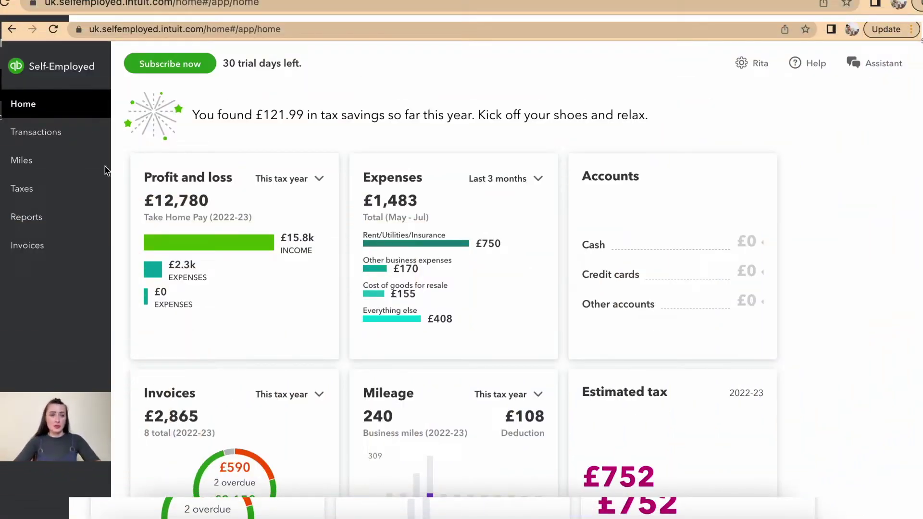
- Show the invoice list and the action menu for Anna's overdue £400 invoice #109
left_click(54, 250)
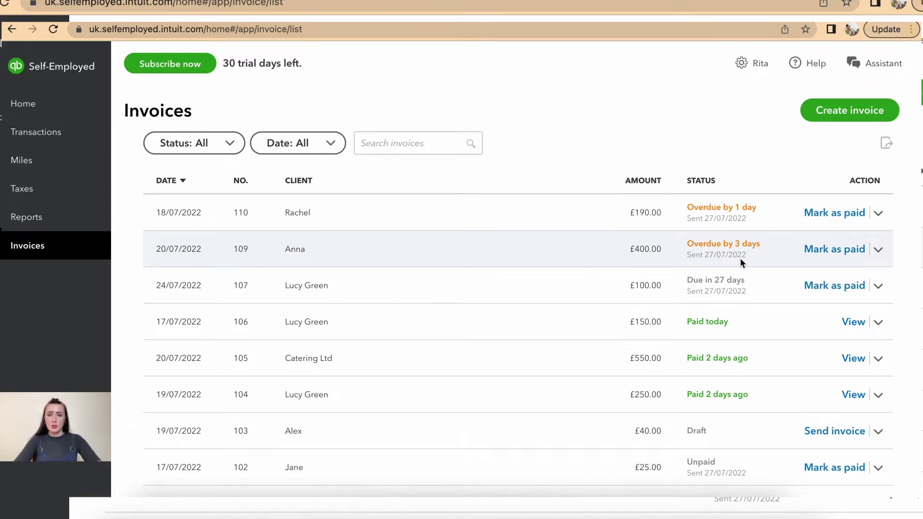
left_click(878, 250)
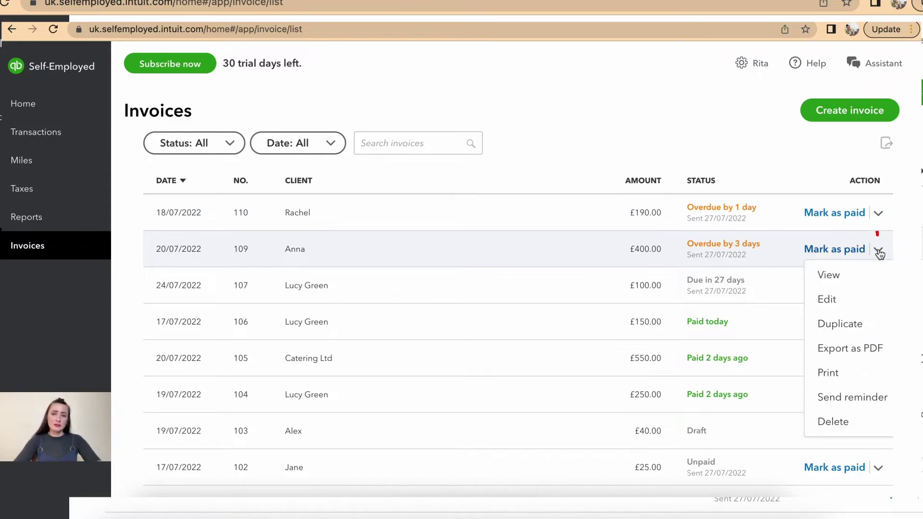
- Send Anna the £400 invoice #109 reminder, then open Rachel's £190 invoice #110 reminder
left_click(859, 397)
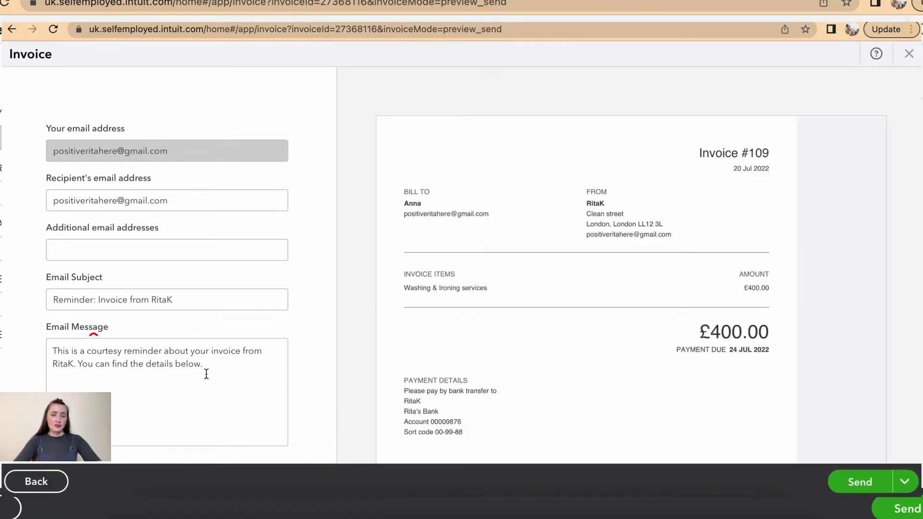
scroll(205, 374, "down", 1)
left_click(186, 213)
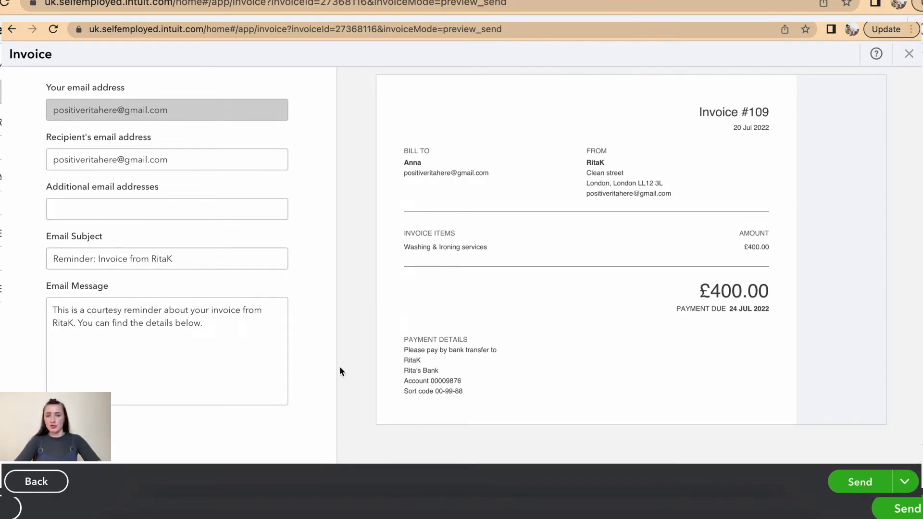
left_click(857, 479)
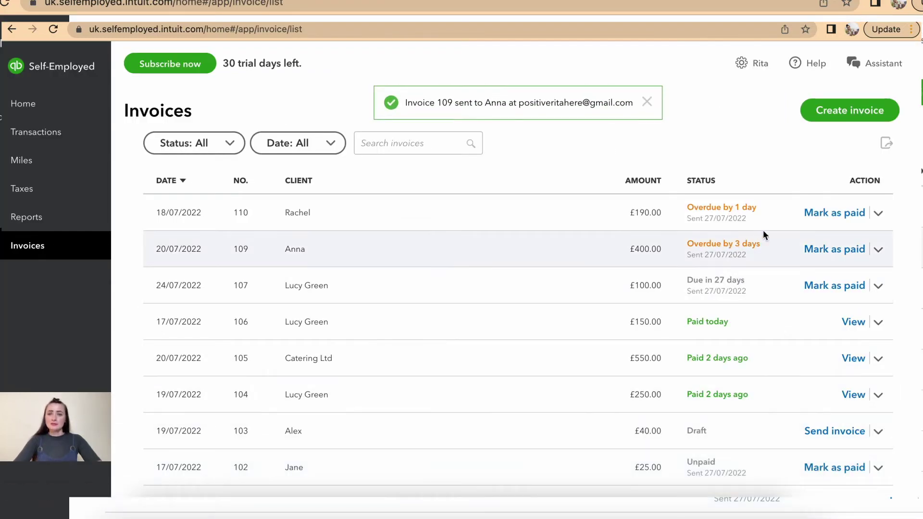
left_click(879, 213)
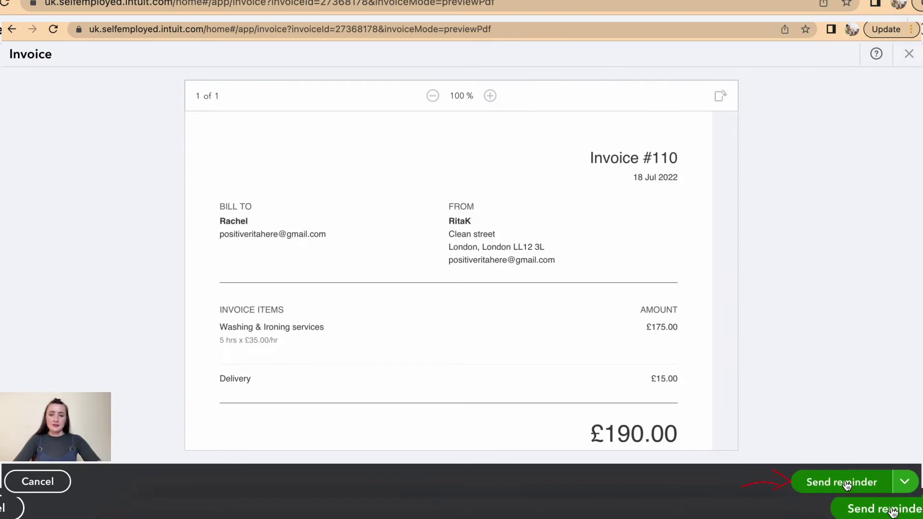
left_click(847, 482)
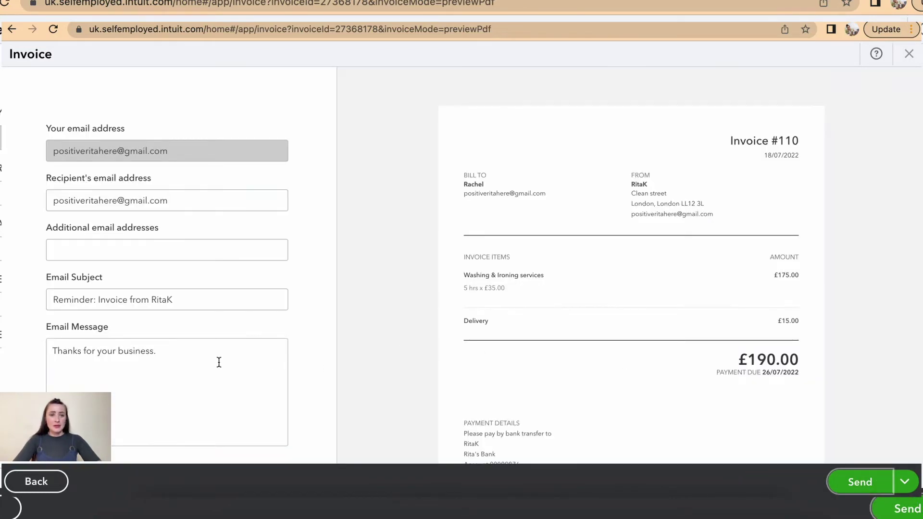
- Delete all the default courtesy text from the invoice #110 reminder's Email Message box
left_click(166, 354)
key("ctrl+a")
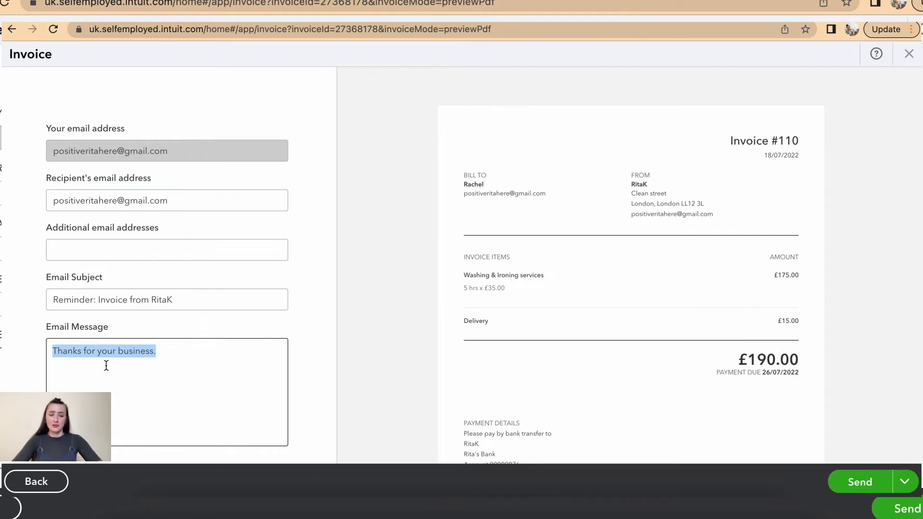
key("BackSpace")
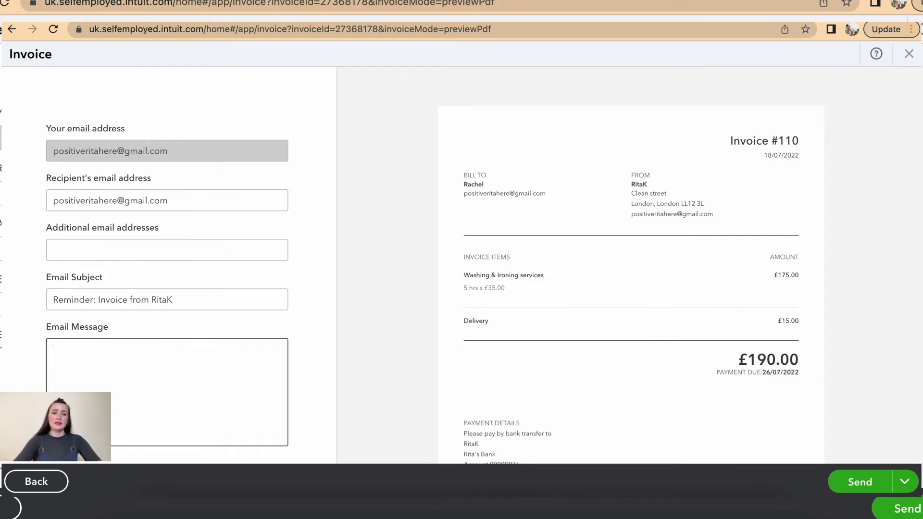